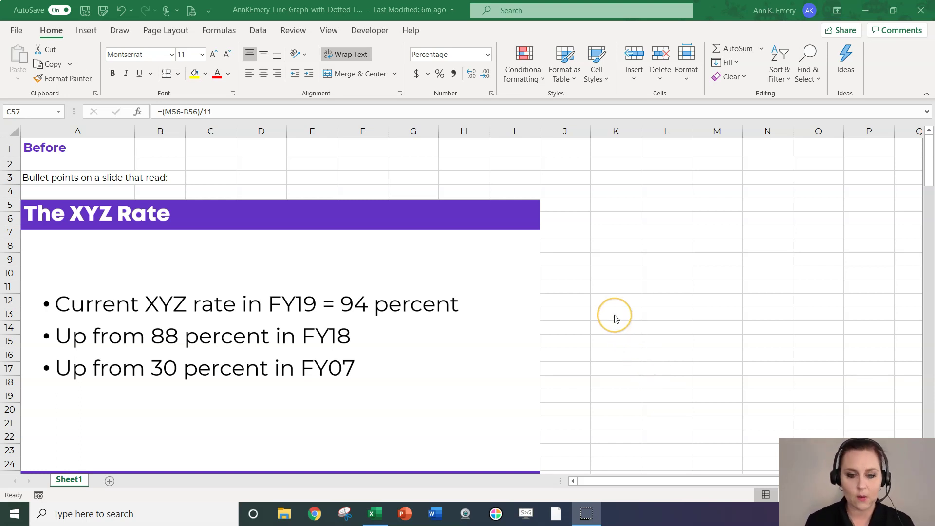
Scroll down to the Default Graph and select its data table from A33 to N34.
scroll(615, 318, "down", 5)
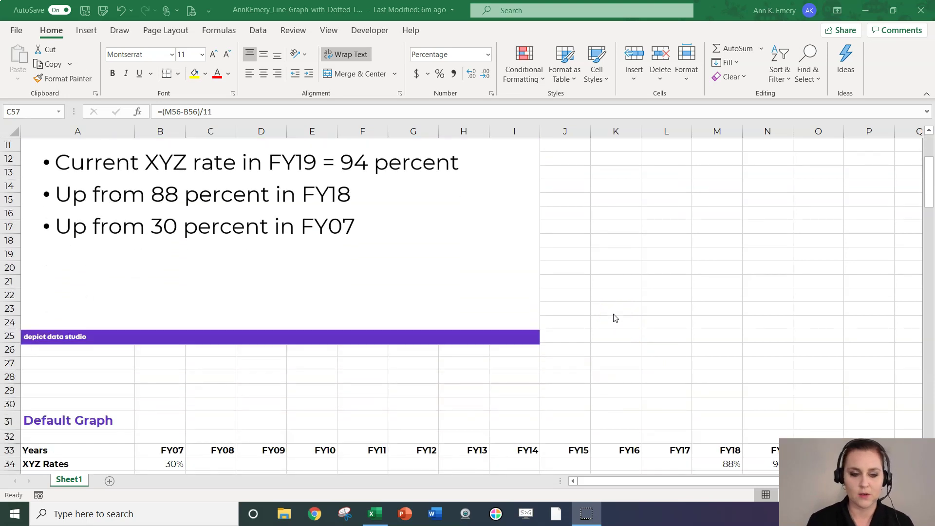
scroll(615, 318, "down", 5)
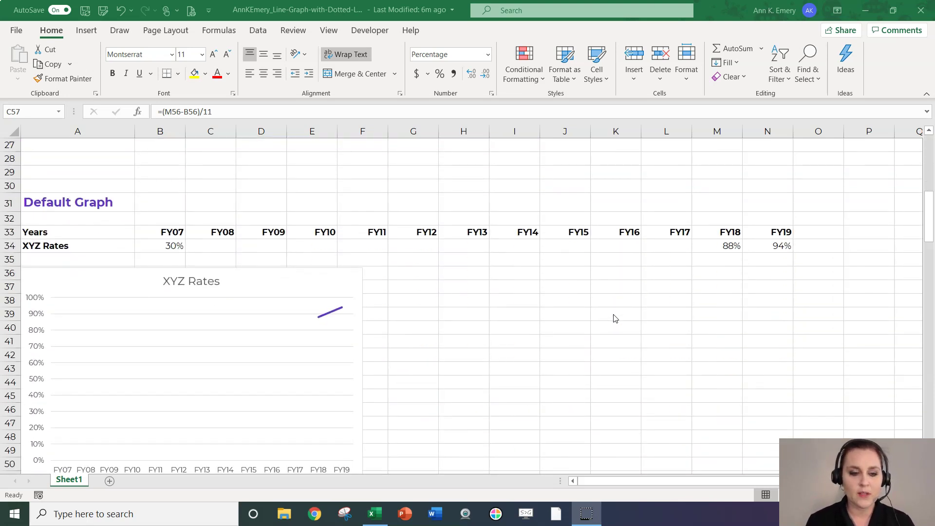
scroll(615, 318, "down", 1)
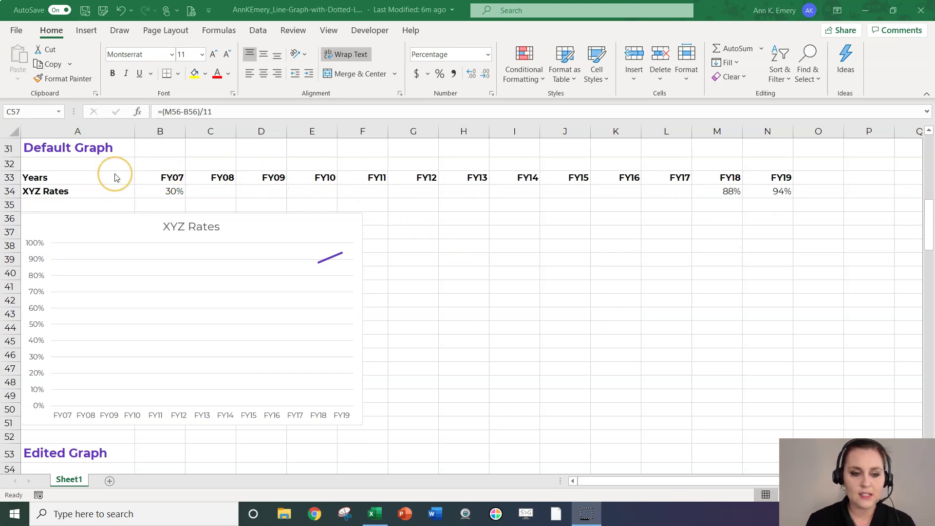
left_click_drag(114, 174, 756, 194)
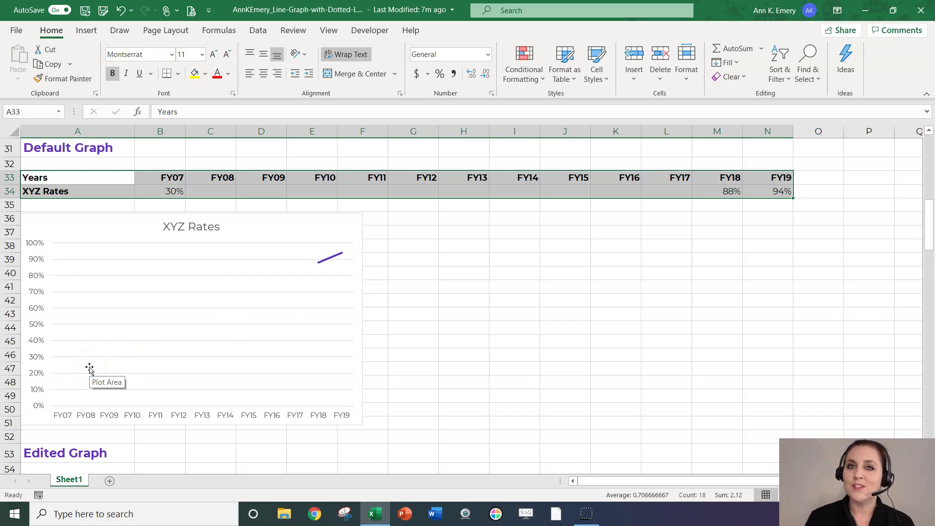
Scroll to the Edited Graph, select the dotted-line chart's plot area, then return to the data table.
scroll(155, 298, "down", 3)
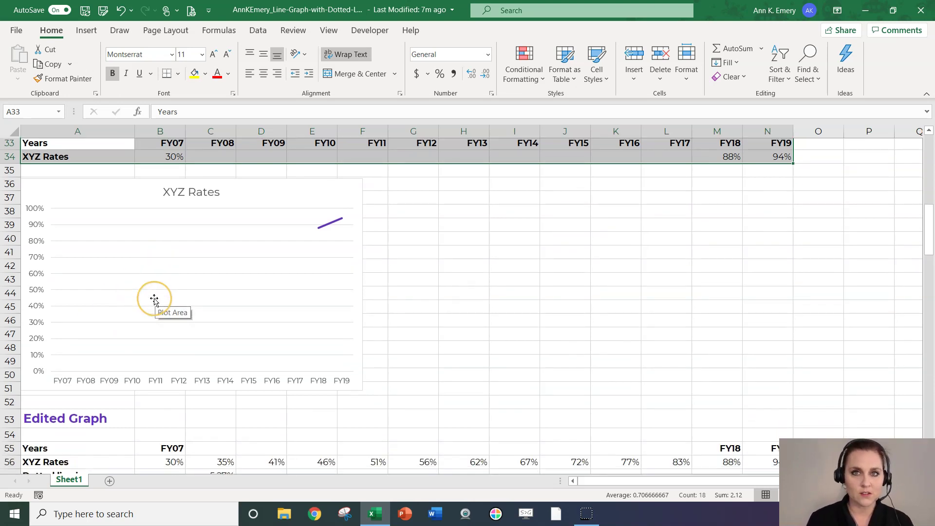
scroll(154, 300, "down", 4)
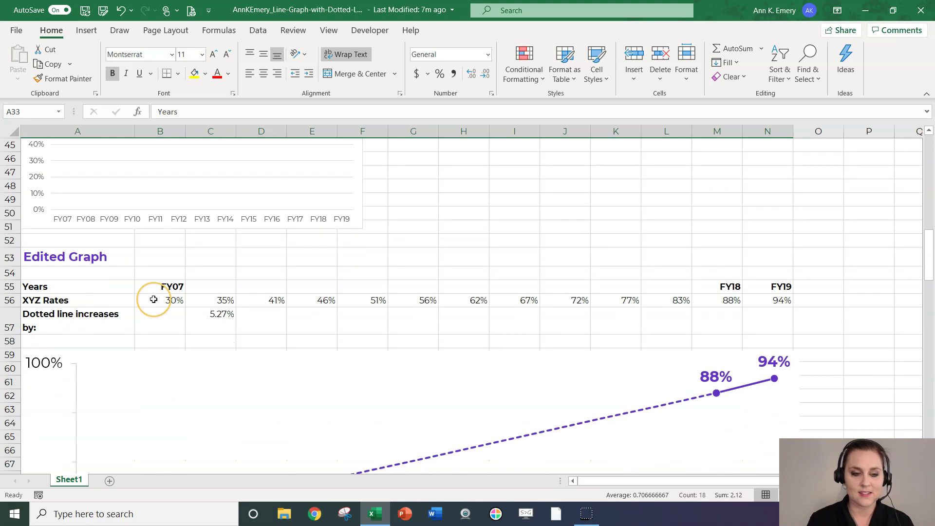
scroll(153, 302, "down", 1)
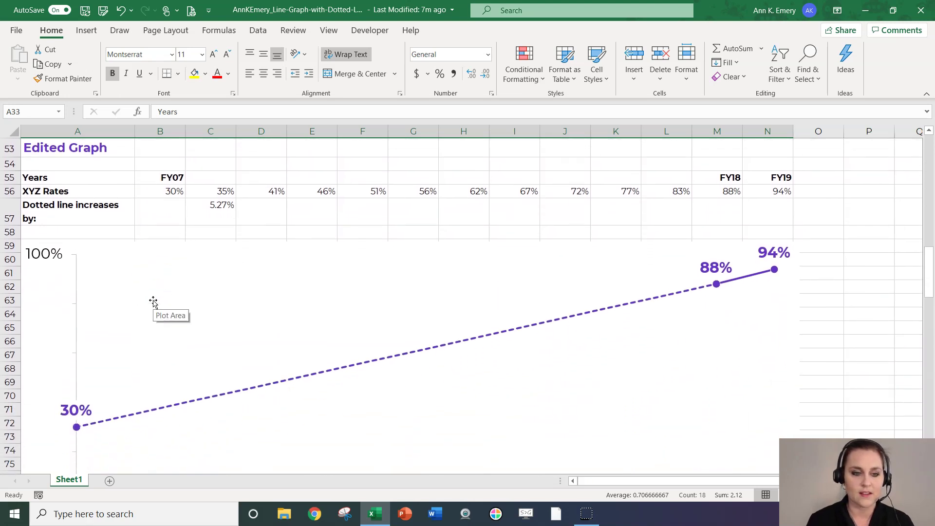
scroll(154, 298, "down", 2)
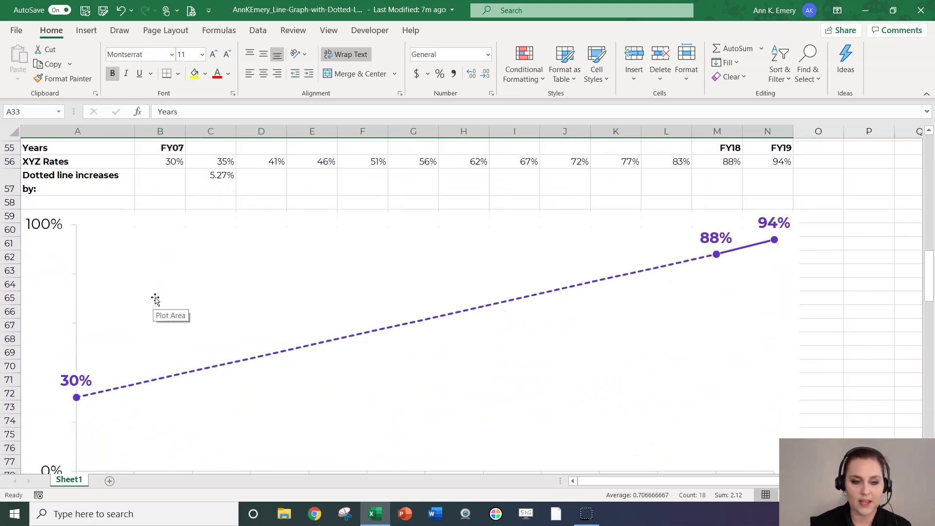
left_click(134, 324)
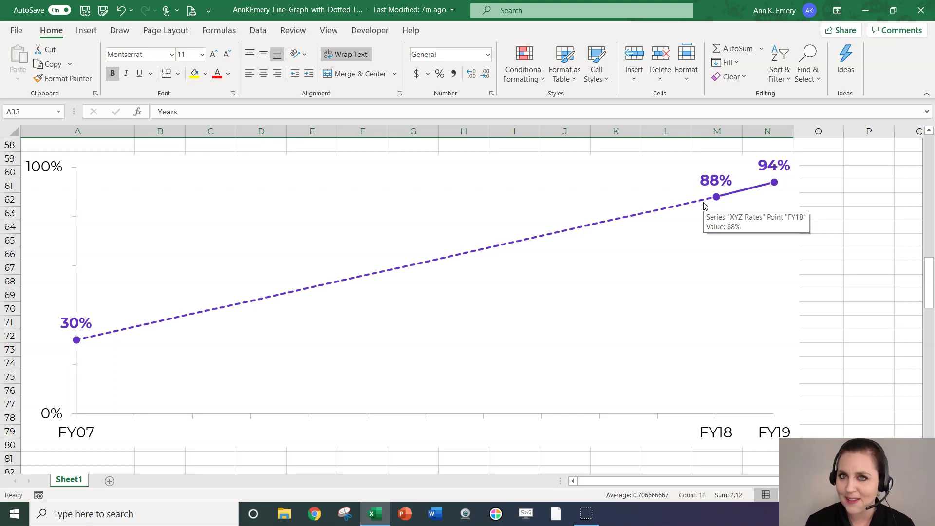
scroll(705, 206, "up", 2)
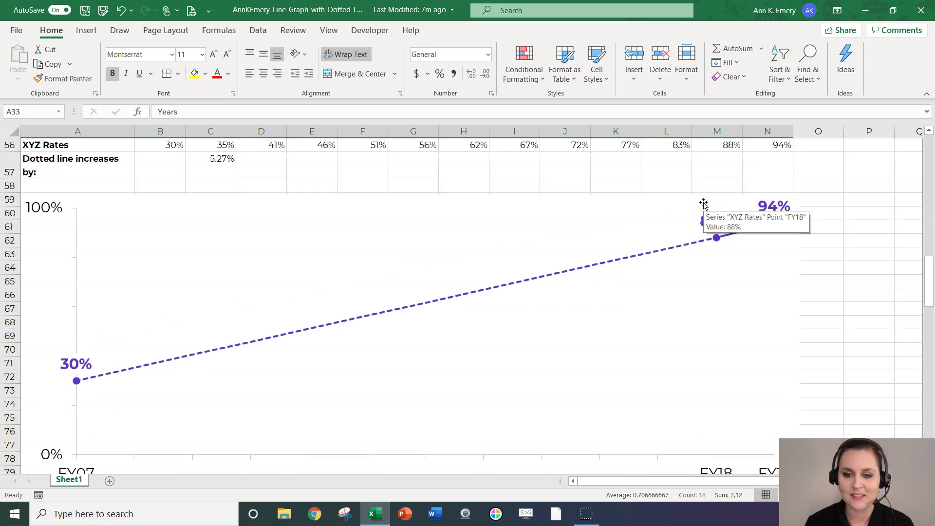
left_click(680, 205)
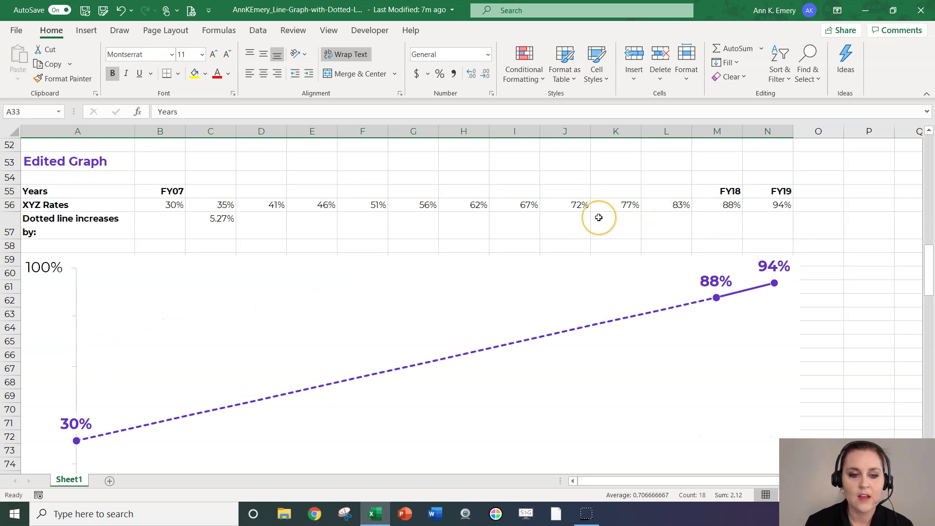
left_click_drag(232, 205, 646, 201)
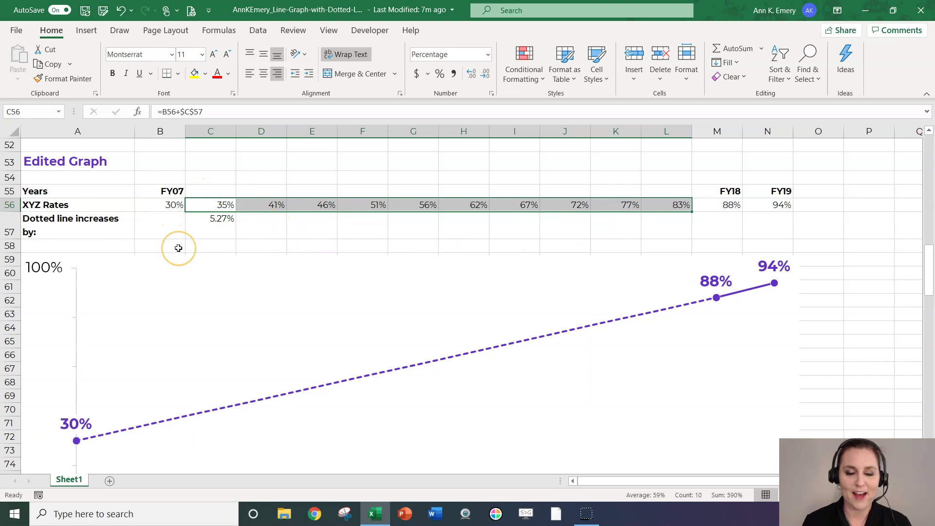
left_click(197, 232)
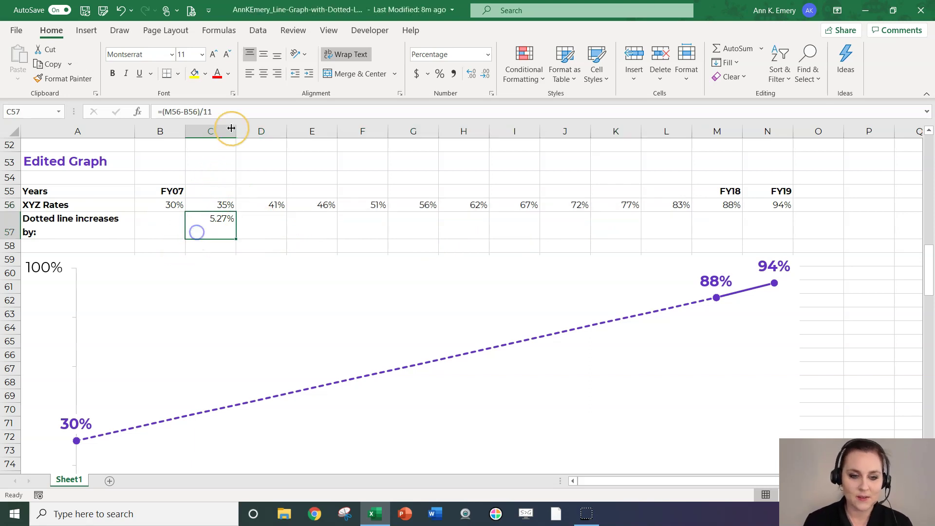
left_click(232, 112)
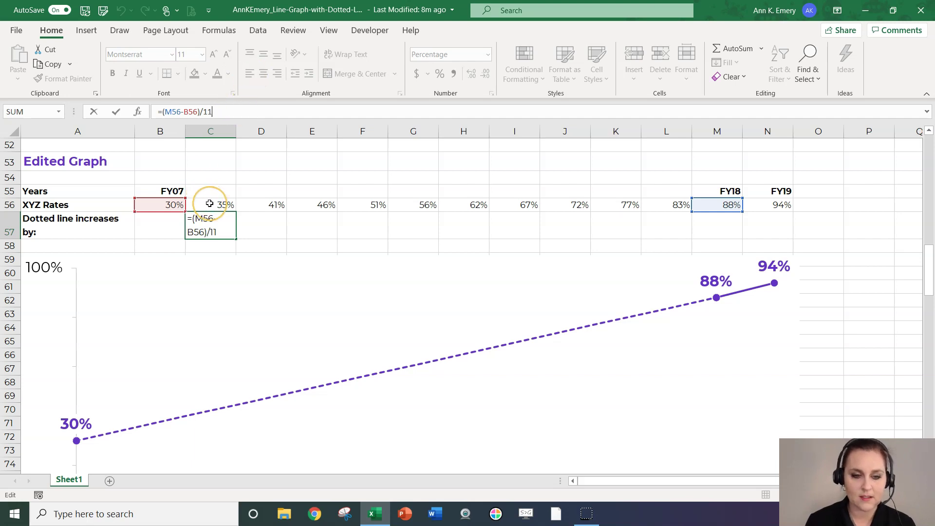
left_click(263, 206)
left_click(302, 205)
left_click(355, 205)
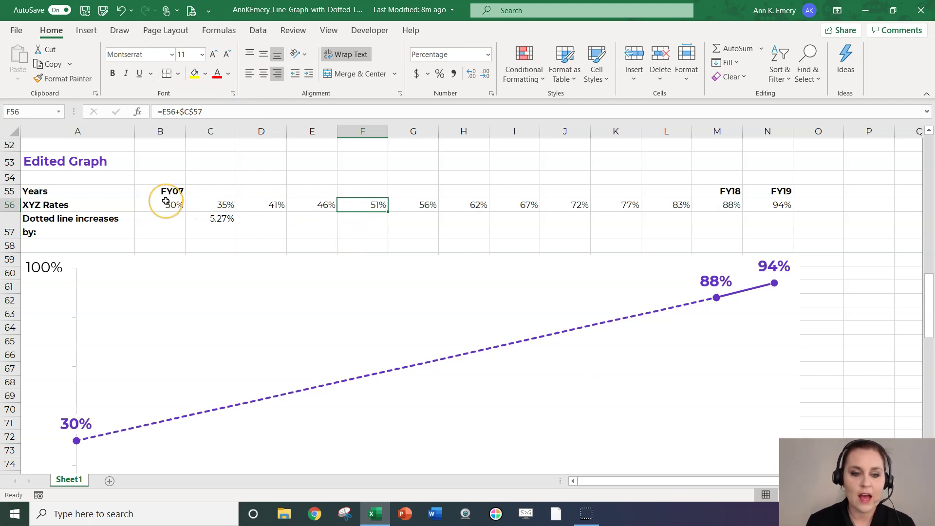
left_click_drag(168, 204, 221, 204)
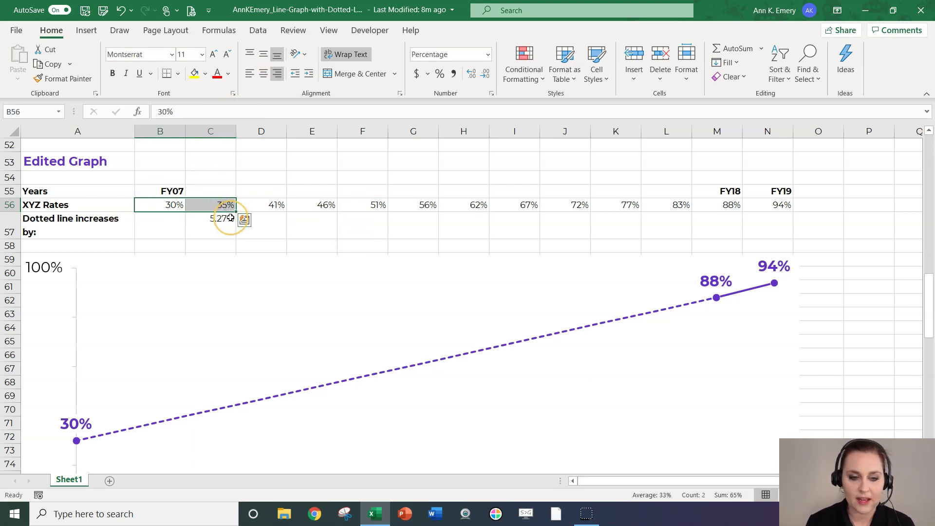
left_click(210, 204)
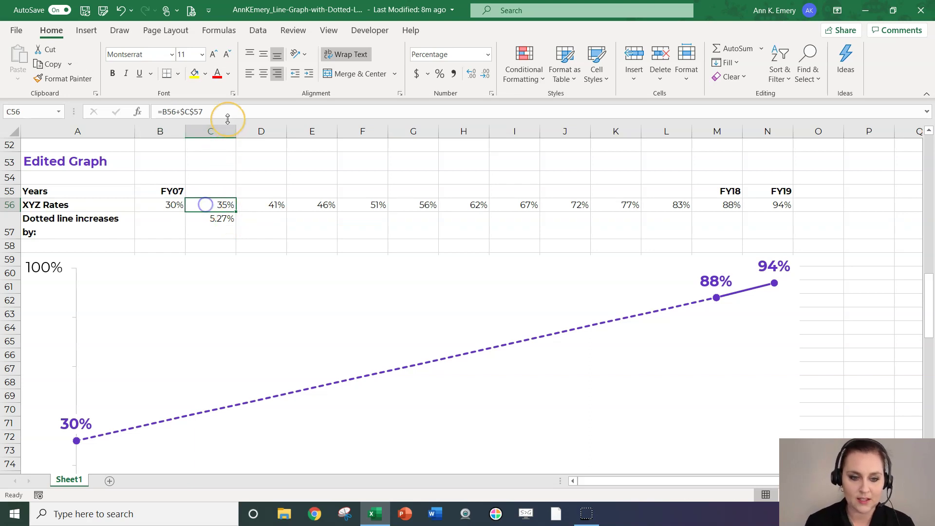
left_click(227, 111)
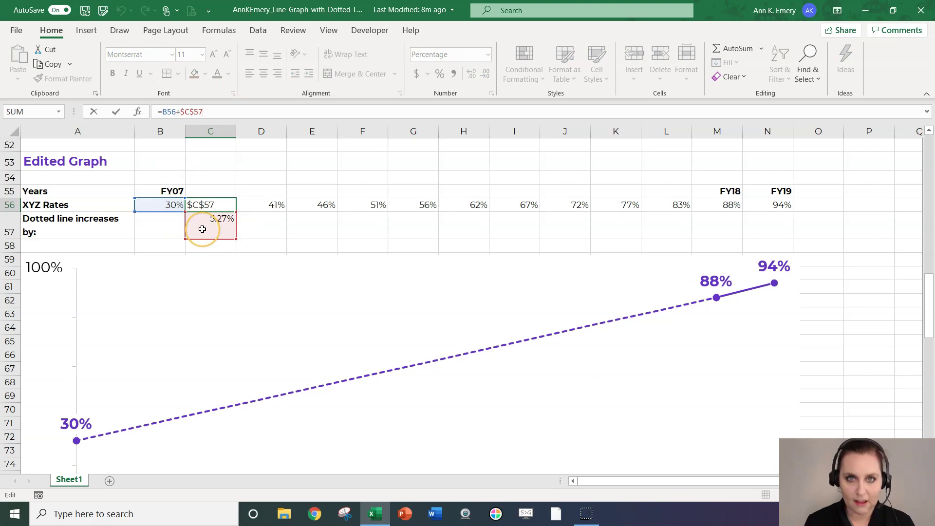
left_click(246, 204)
left_click(253, 108)
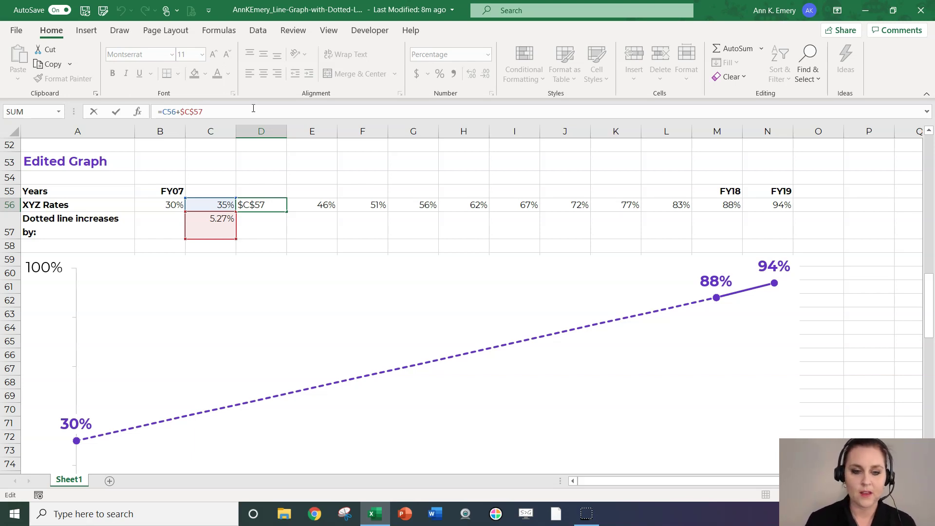
Keep D56's formula, check the rates in C56–E56, and select the blank year labels C55:L55.
key("Return")
left_click(229, 204)
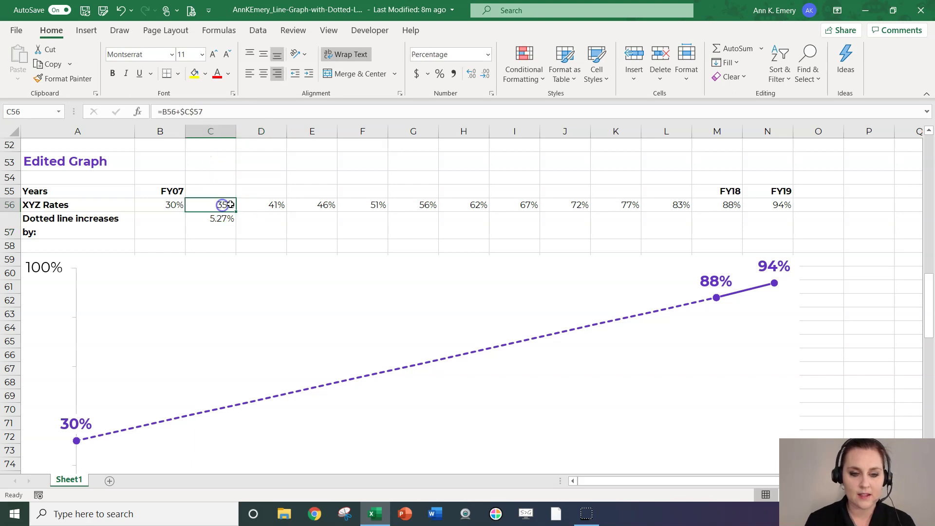
left_click(246, 204)
left_click(296, 203)
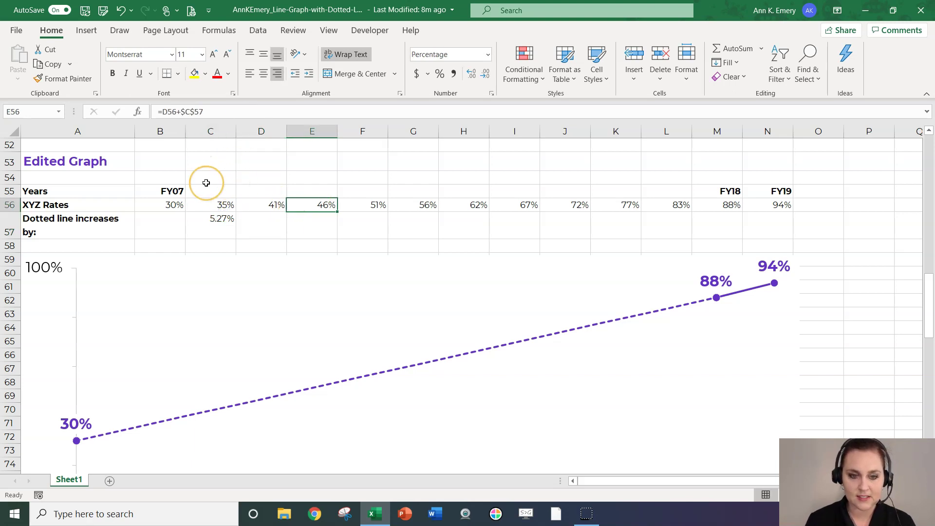
left_click_drag(205, 190, 346, 191)
left_click_drag(548, 193, 654, 188)
Select the calculated rates C56:L56, then the full Years and XYZ Rates table A55:N56.
scroll(652, 189, "down", 3)
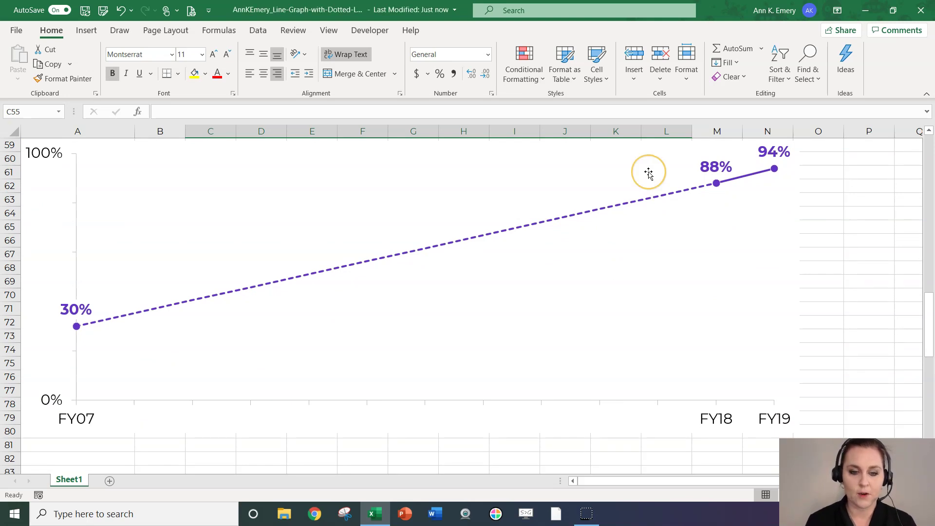
scroll(650, 189, "up", 2)
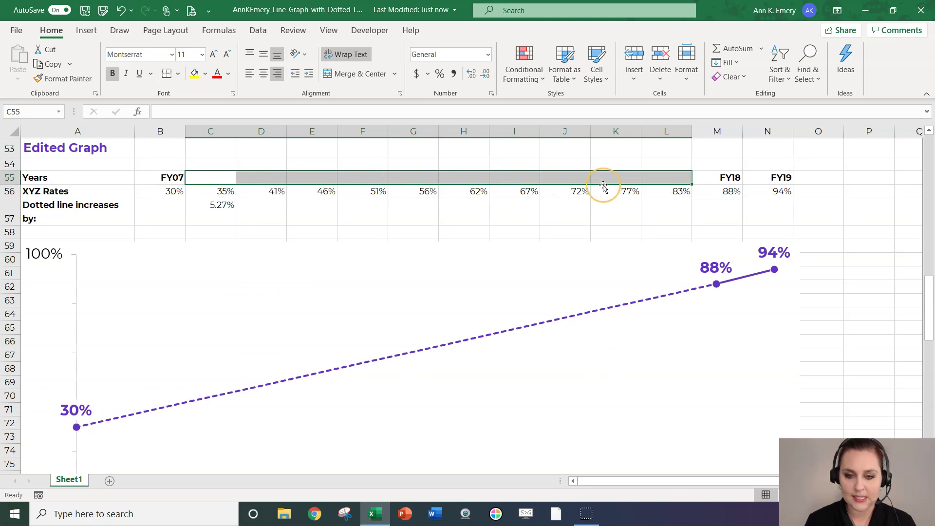
left_click_drag(225, 191, 671, 192)
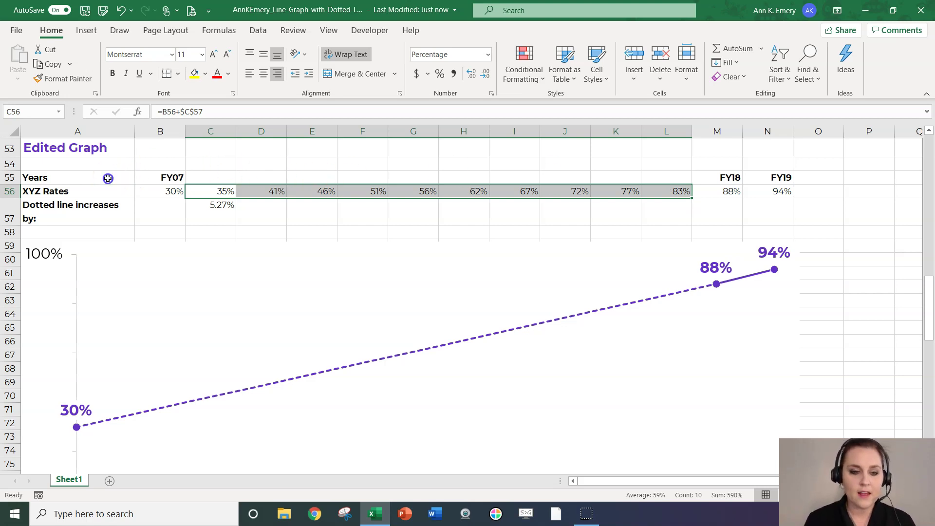
left_click_drag(113, 176, 756, 191)
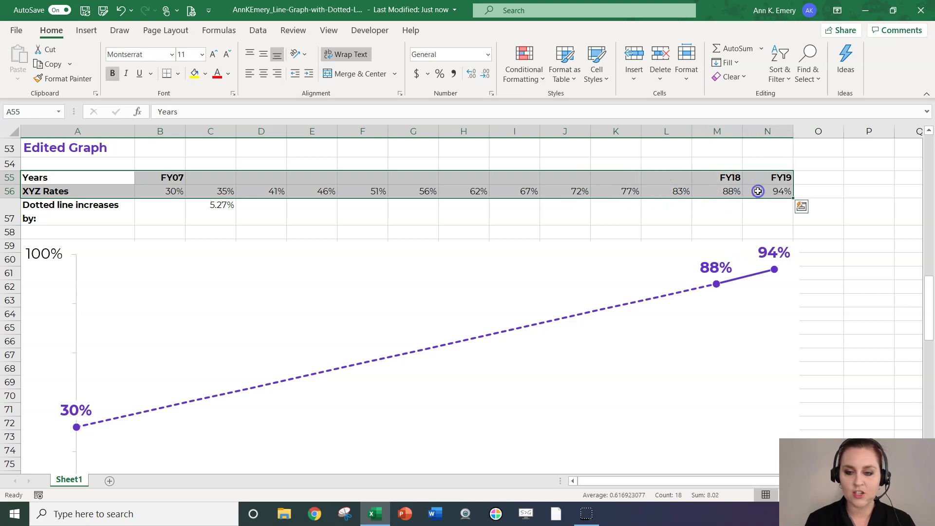
Insert a basic line chart of the XYZ Rates table and select its line series.
left_click(86, 30)
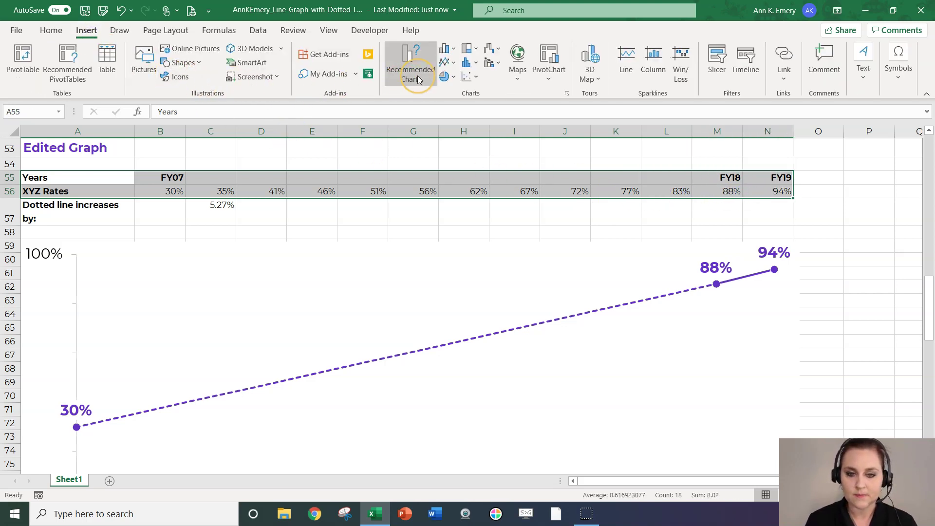
left_click(445, 62)
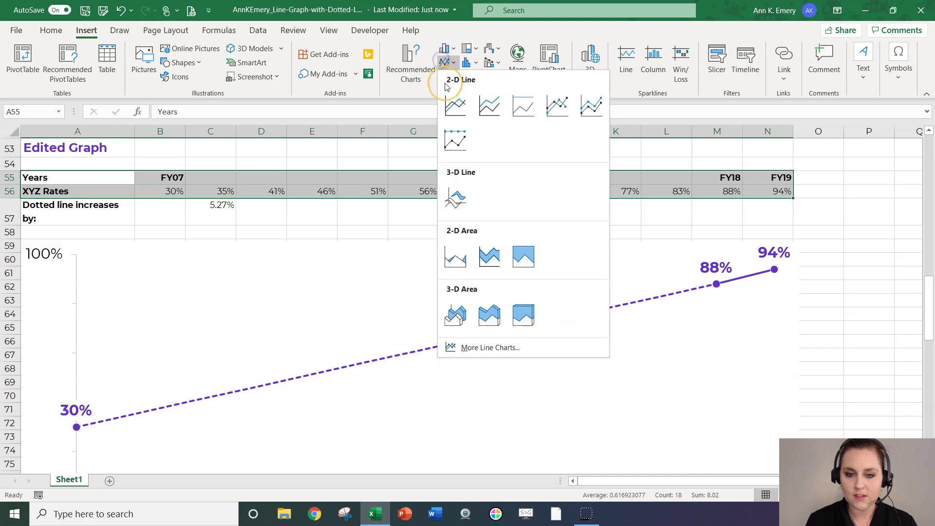
left_click(455, 107)
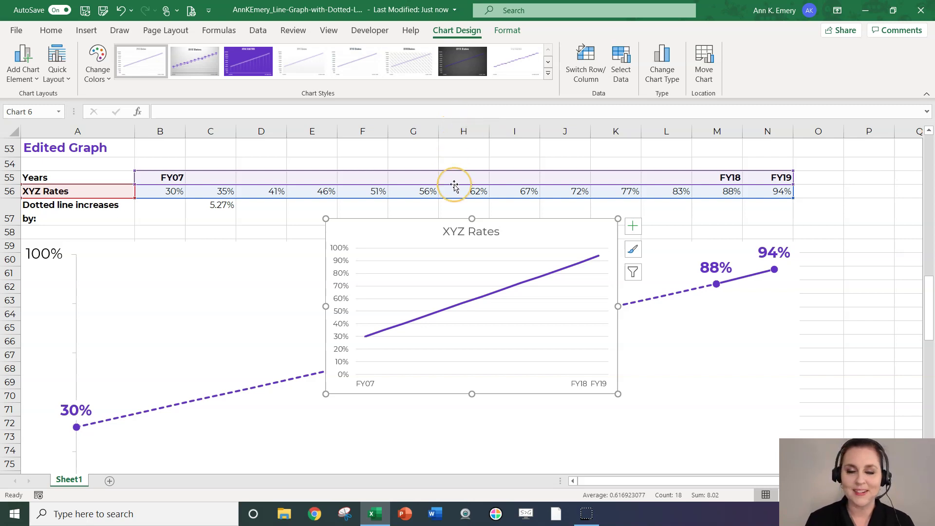
left_click(484, 296)
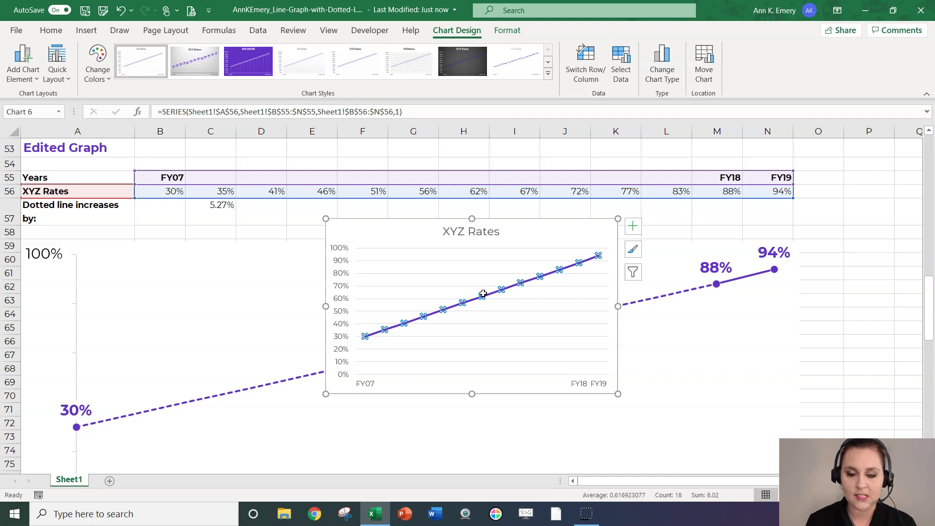
Select only the 77% data point and bring up its outline dash style choices.
left_click(540, 278)
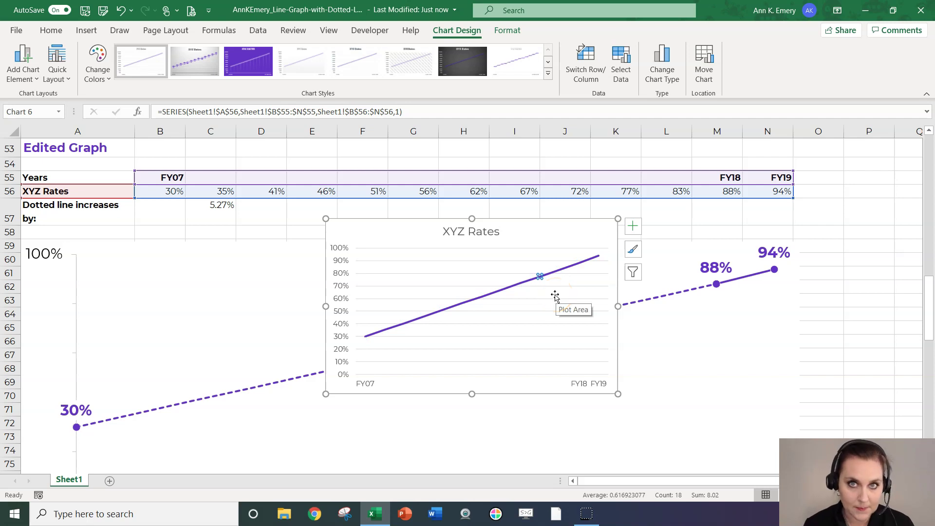
left_click(541, 277)
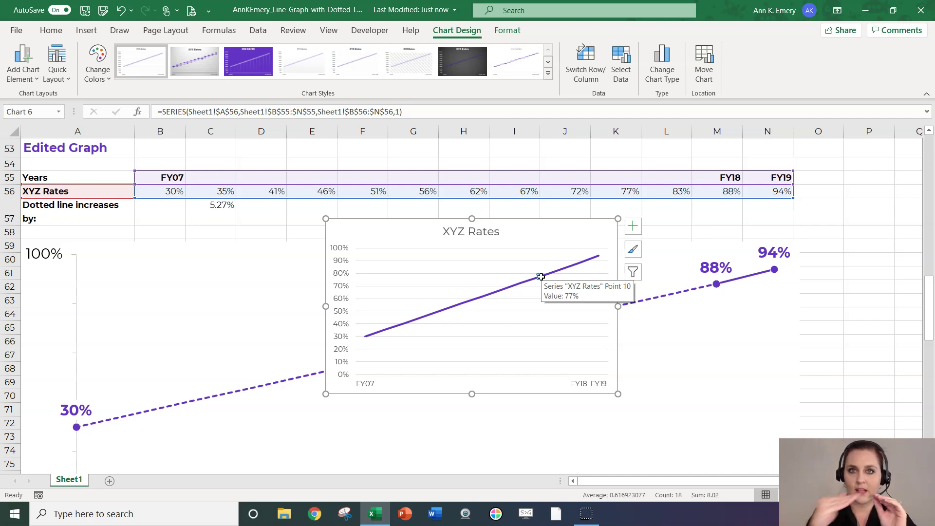
right_click(541, 277)
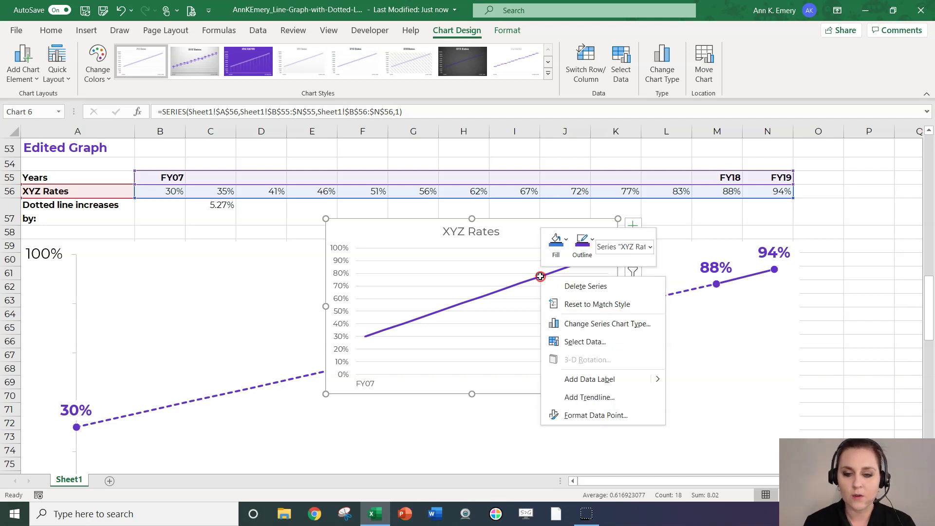
left_click(593, 248)
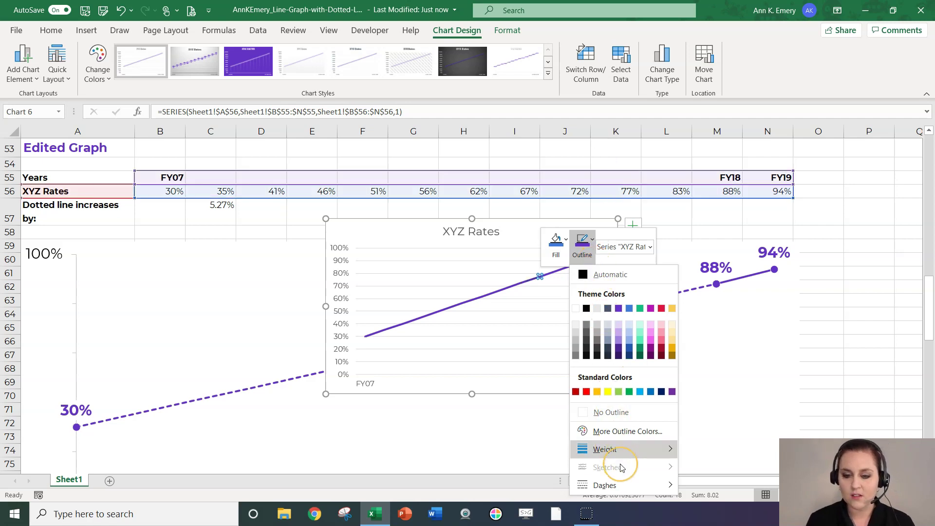
left_click(629, 488)
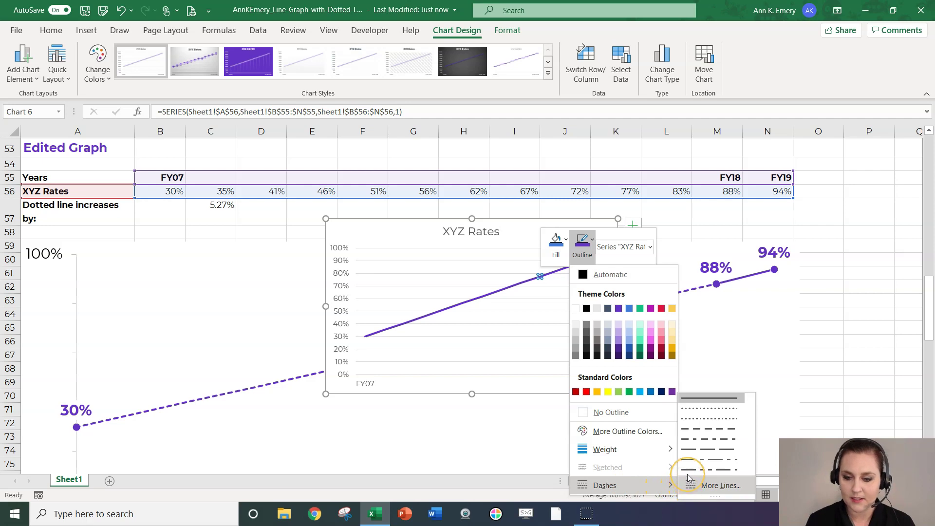
left_click(698, 433)
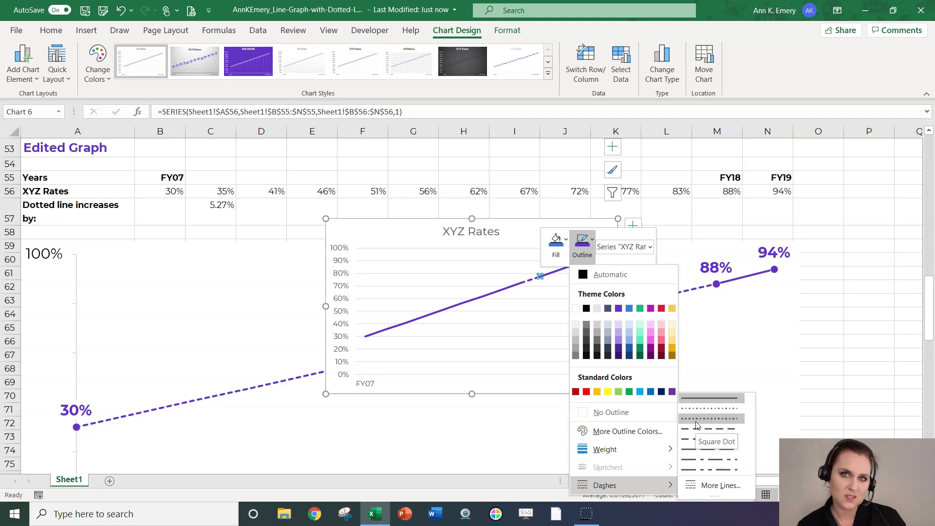
Apply Square Dot to the 77% segment and move the chart to the lower right.
left_click(696, 420)
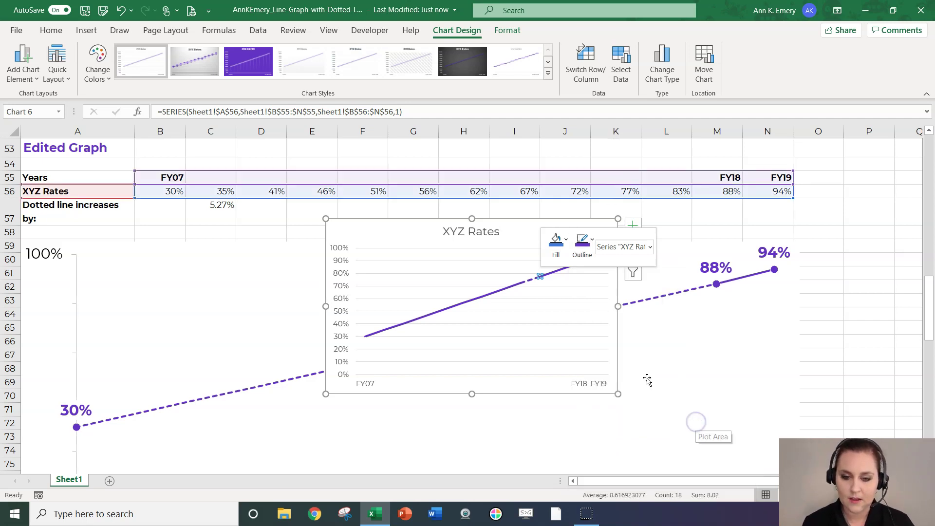
left_click(523, 302)
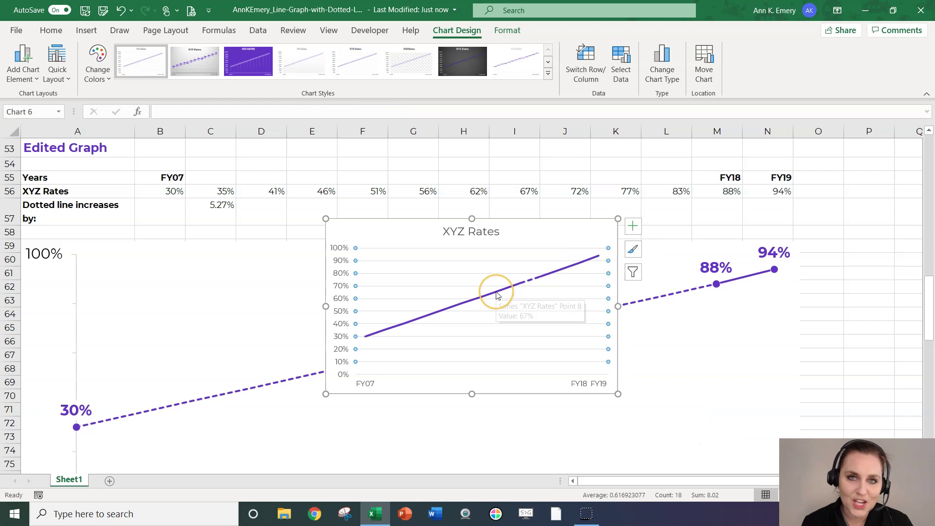
left_click_drag(424, 224, 606, 346)
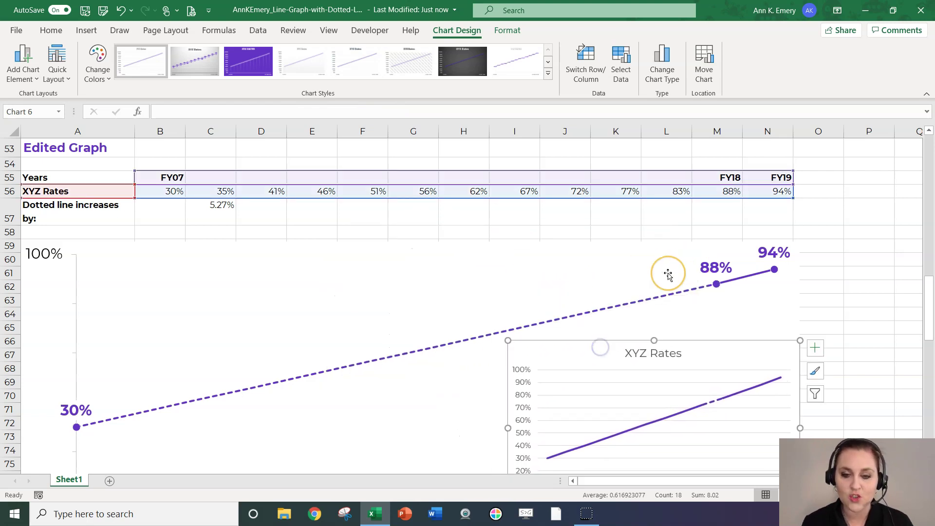
Give the whole XYZ Rates line a Round Dot dash style.
left_click(646, 406)
left_click(656, 422)
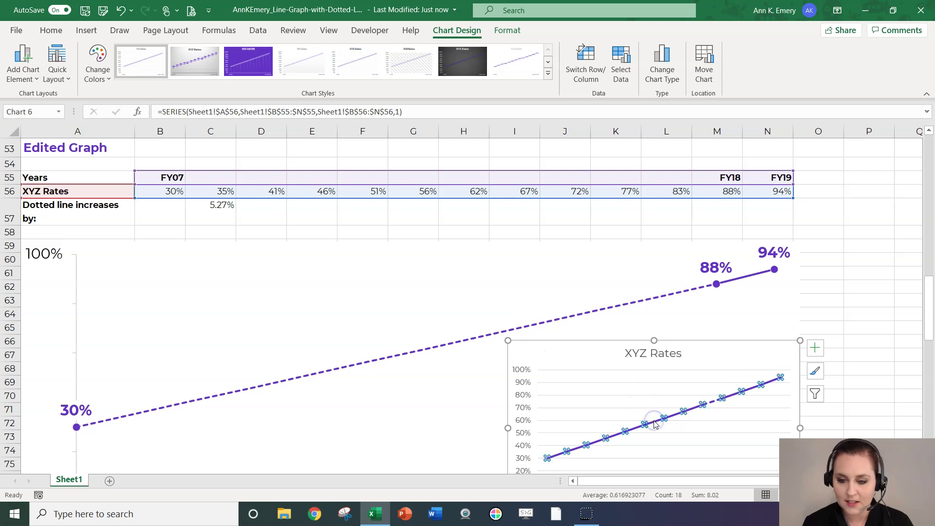
right_click(670, 403)
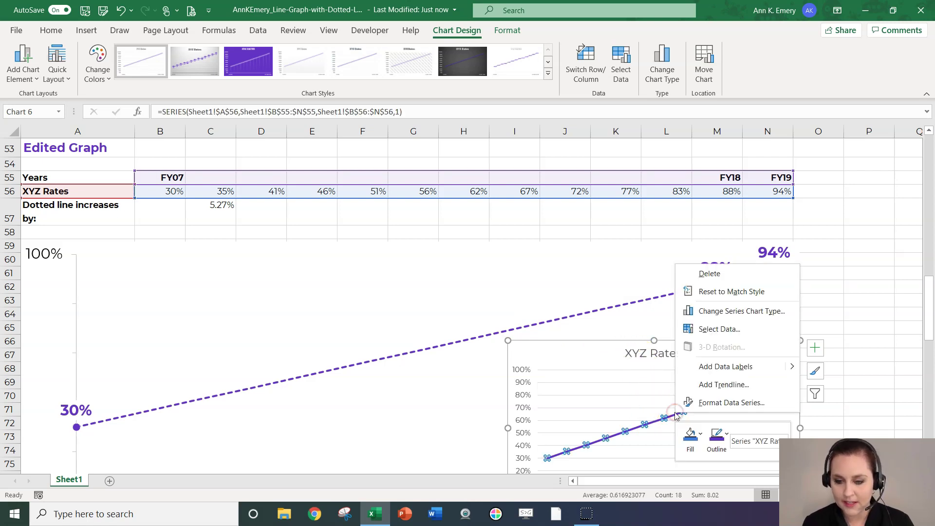
left_click(721, 433)
mouse_move(741, 414)
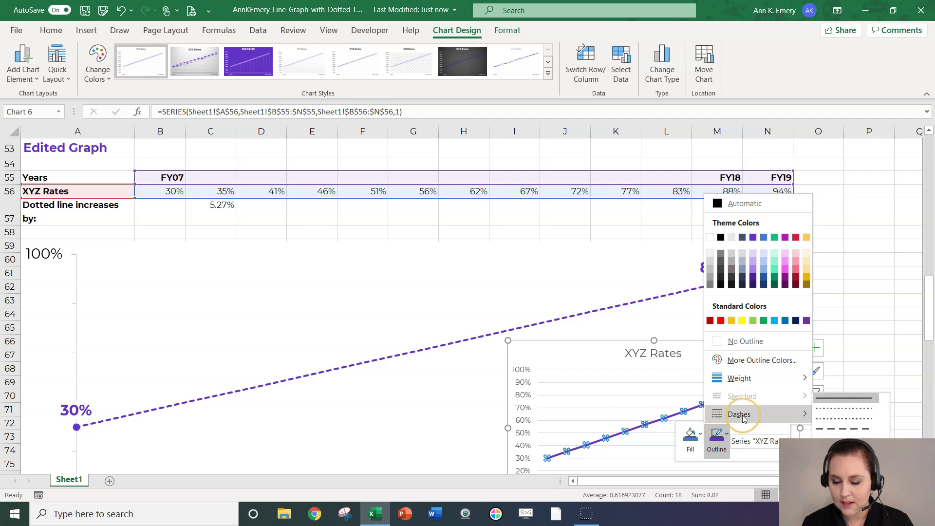
left_click(827, 414)
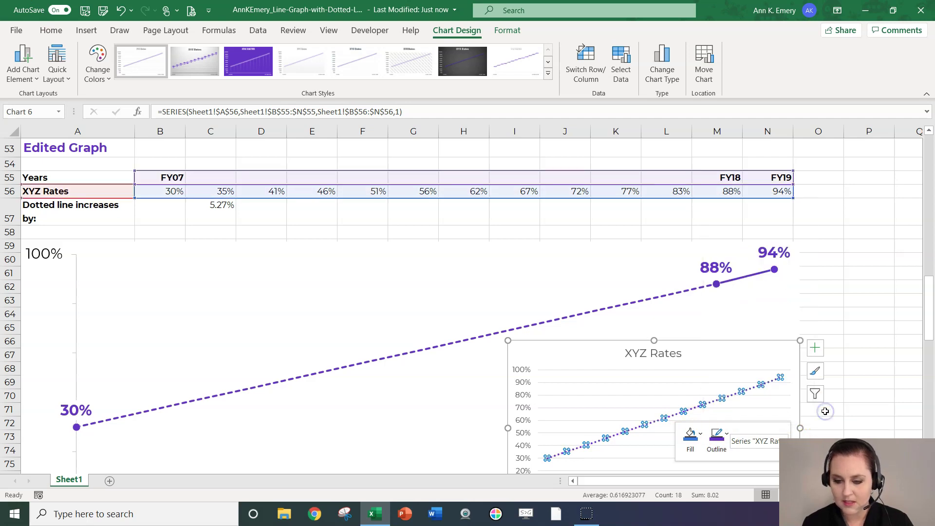
Make the final FY18–FY19 segment to 94% solid and nudge the chart title slightly.
left_click(782, 378)
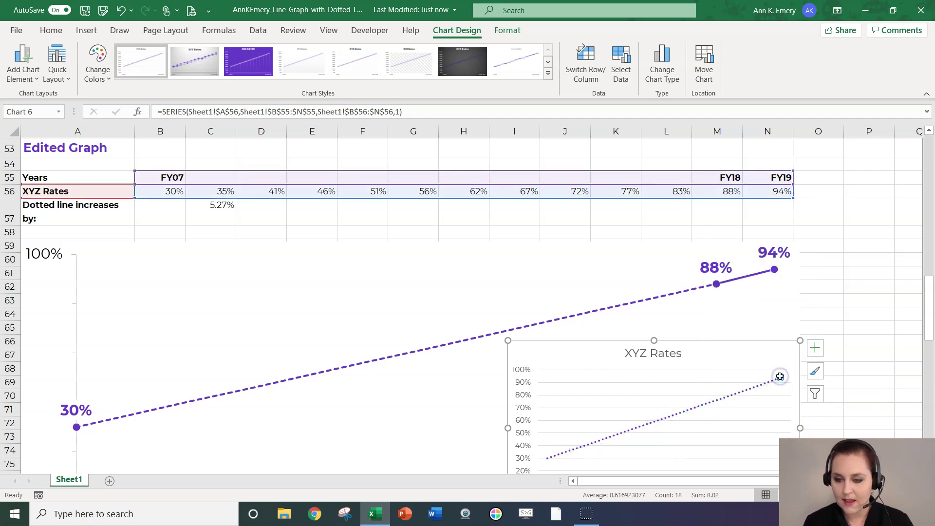
right_click(781, 378)
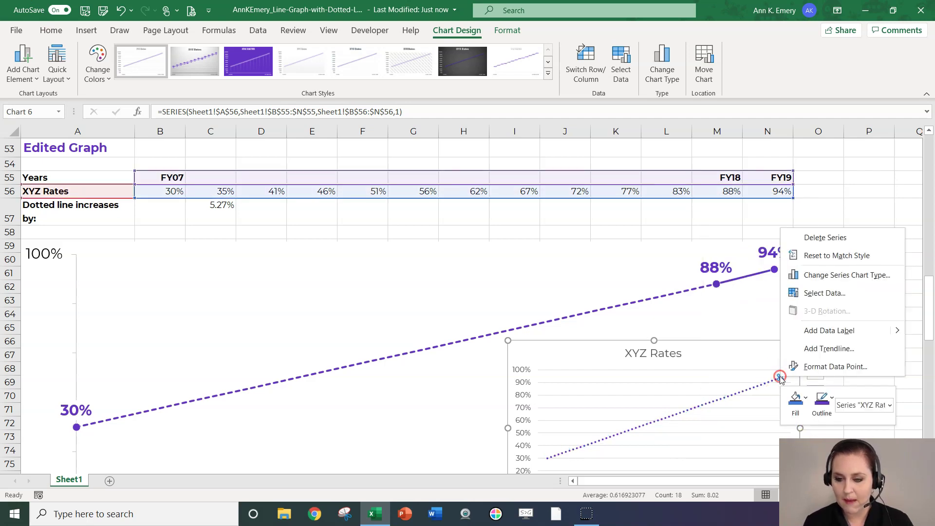
left_click(828, 397)
left_click(828, 380)
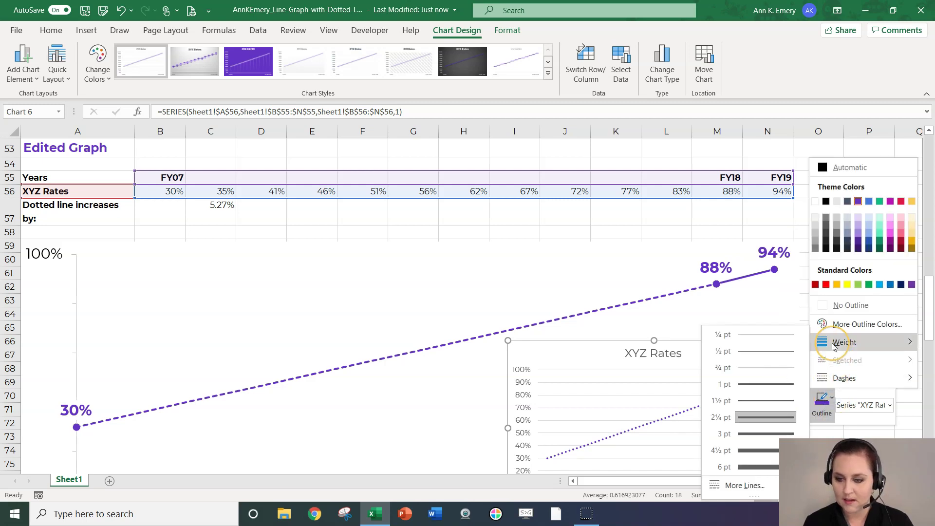
left_click(829, 381)
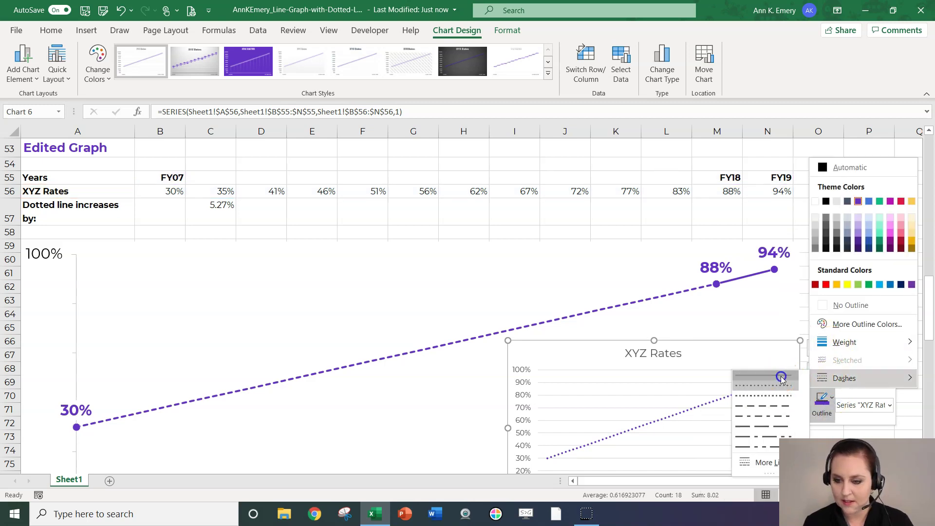
left_click(777, 378)
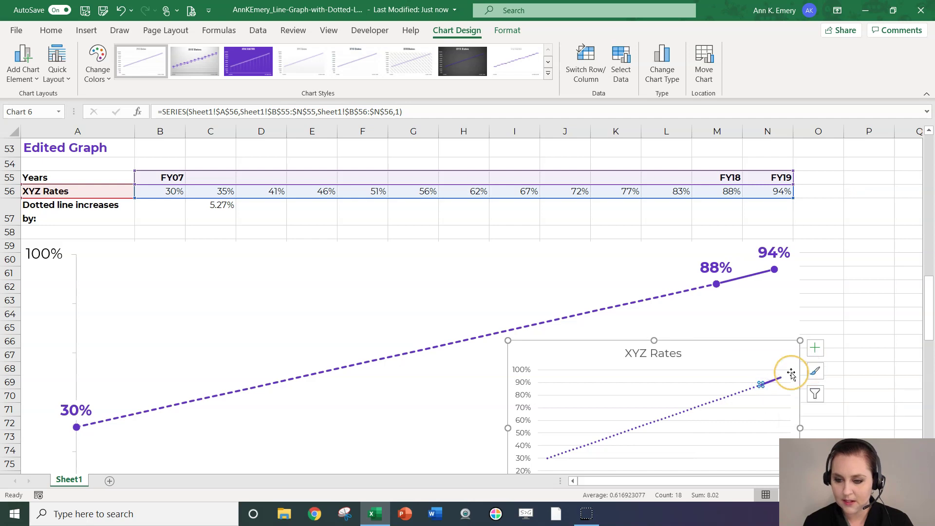
right_click(761, 385)
left_click(805, 409)
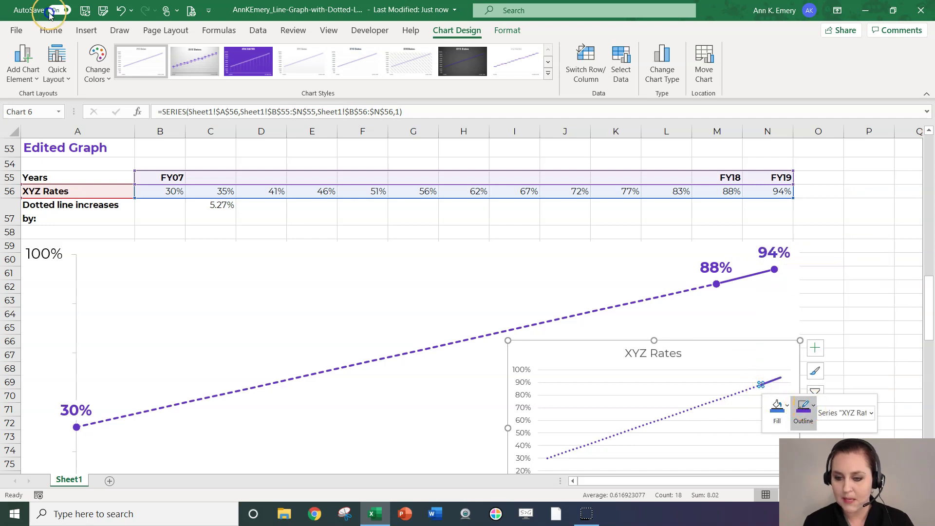
mouse_move(813, 391)
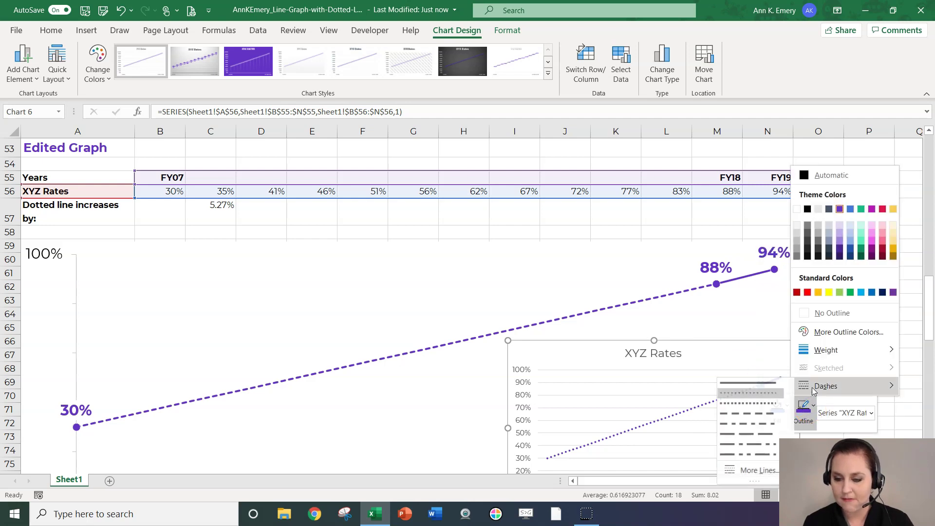
left_click(769, 383)
left_click(616, 346)
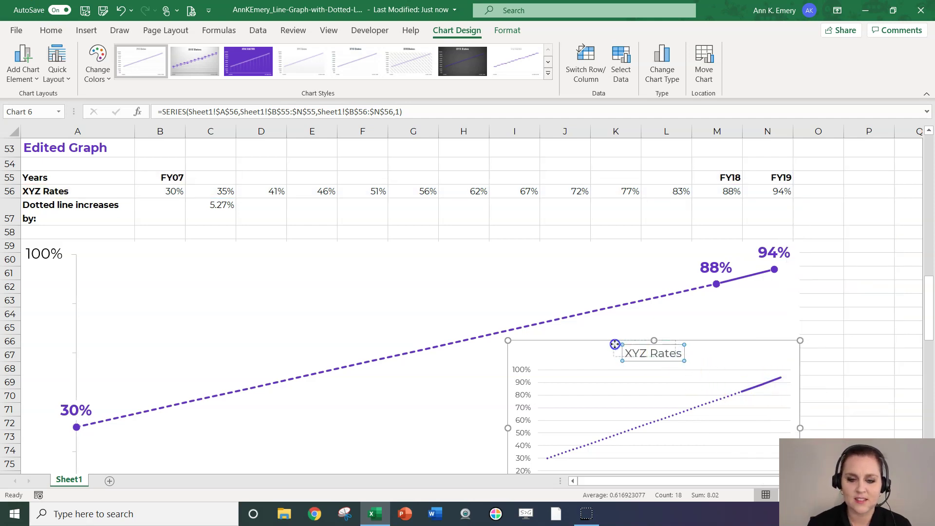
left_click_drag(615, 344, 614, 343)
Draw a straight line shape over the small chart along its dotted section up to 83%.
left_click(86, 30)
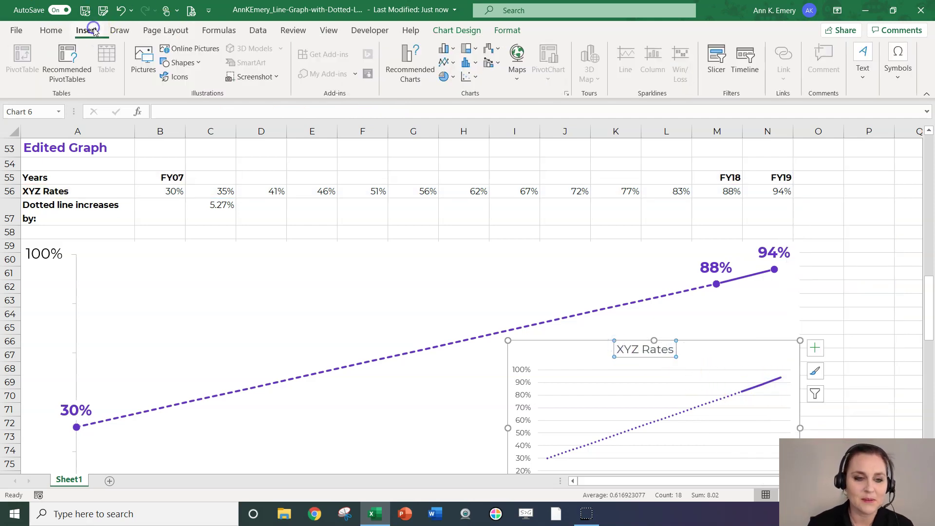
left_click(145, 71)
left_click(182, 63)
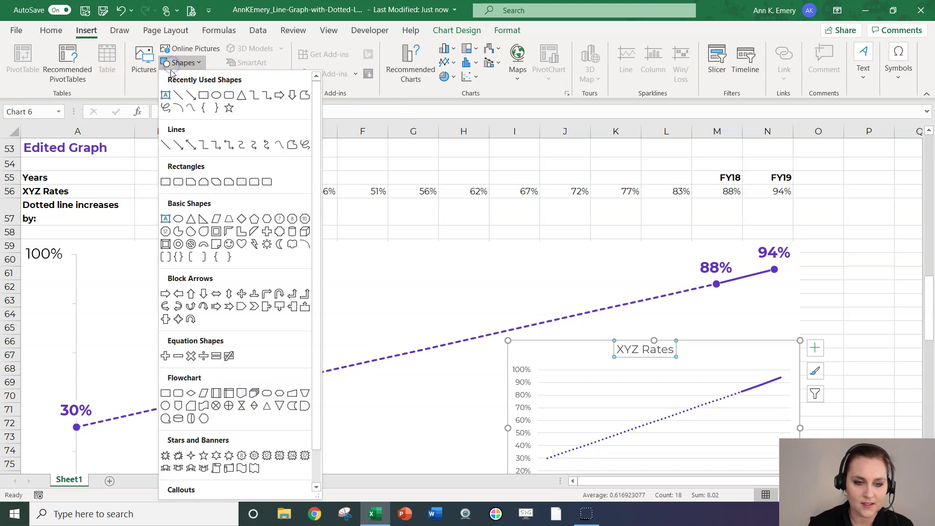
left_click(177, 95)
mouse_move(548, 454)
left_mouse_down()
mouse_move(718, 388)
mouse_move(737, 389)
left_mouse_up()
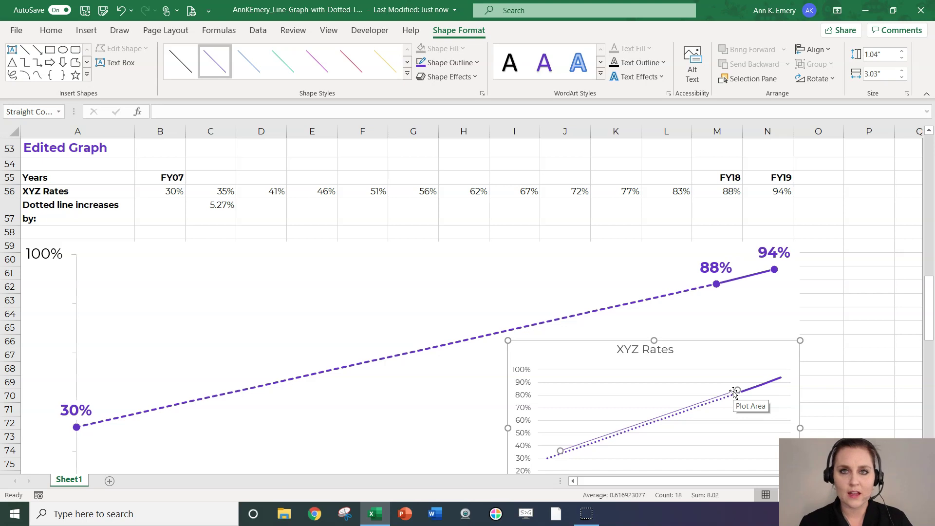
Undo with Ctrl+Z to remove the straight line shape from the small chart.
key("ctrl+z")
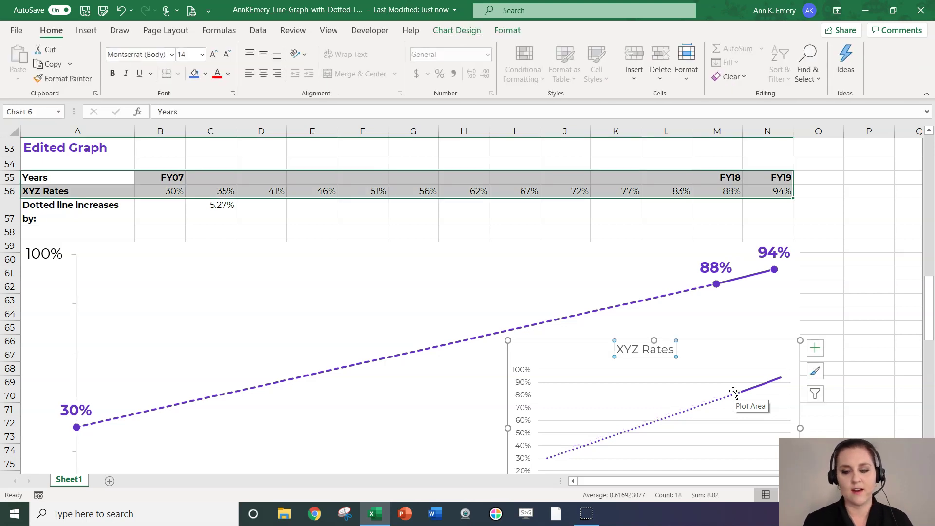